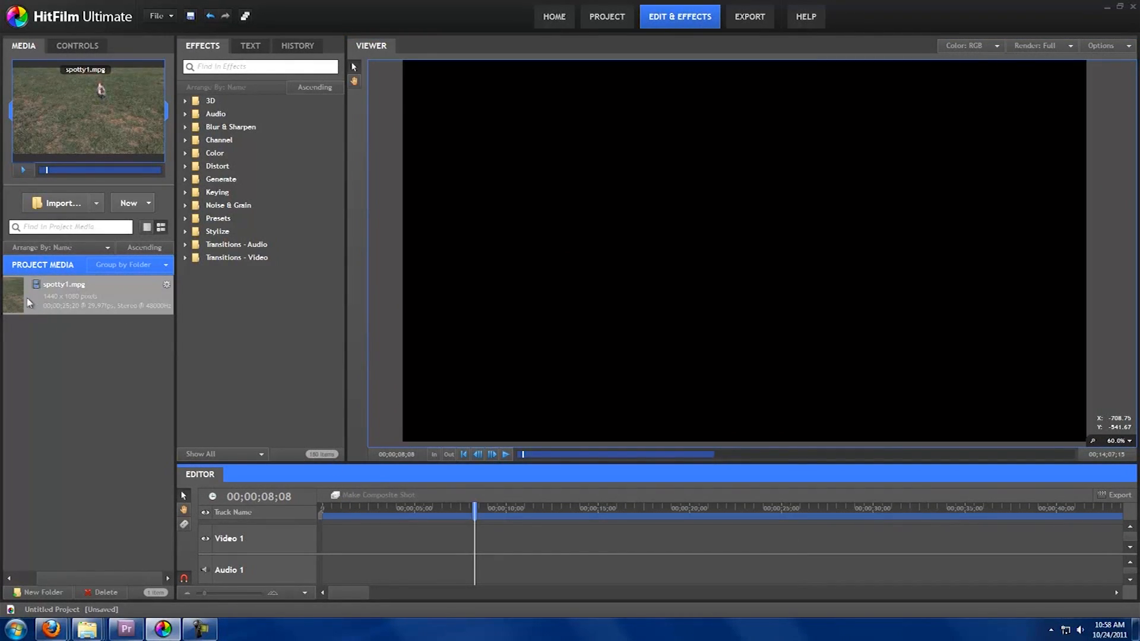
Step: Place spotty1.mpg on the editor timeline and convert the clip into a composite shot
{"action": "left_click_drag", "start_coordinate": [16, 294], "coordinate": [325, 542]}
{"action": "left_click_drag", "start_coordinate": [474, 511], "coordinate": [674, 546]}
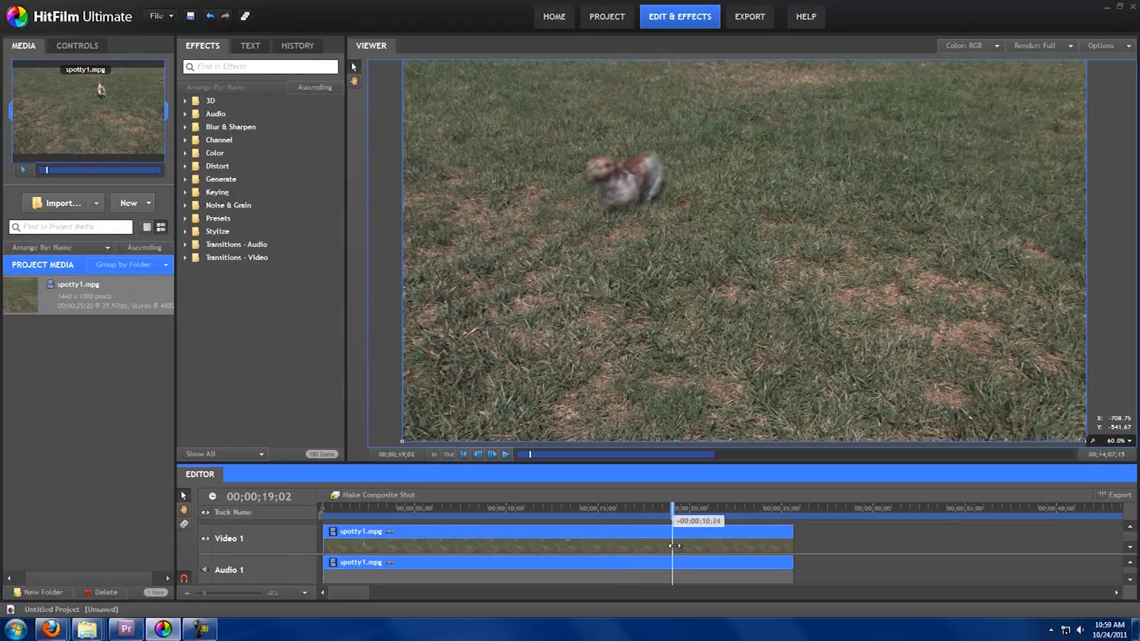
{"action": "left_click_drag", "start_coordinate": [675, 545], "coordinate": [672, 543]}
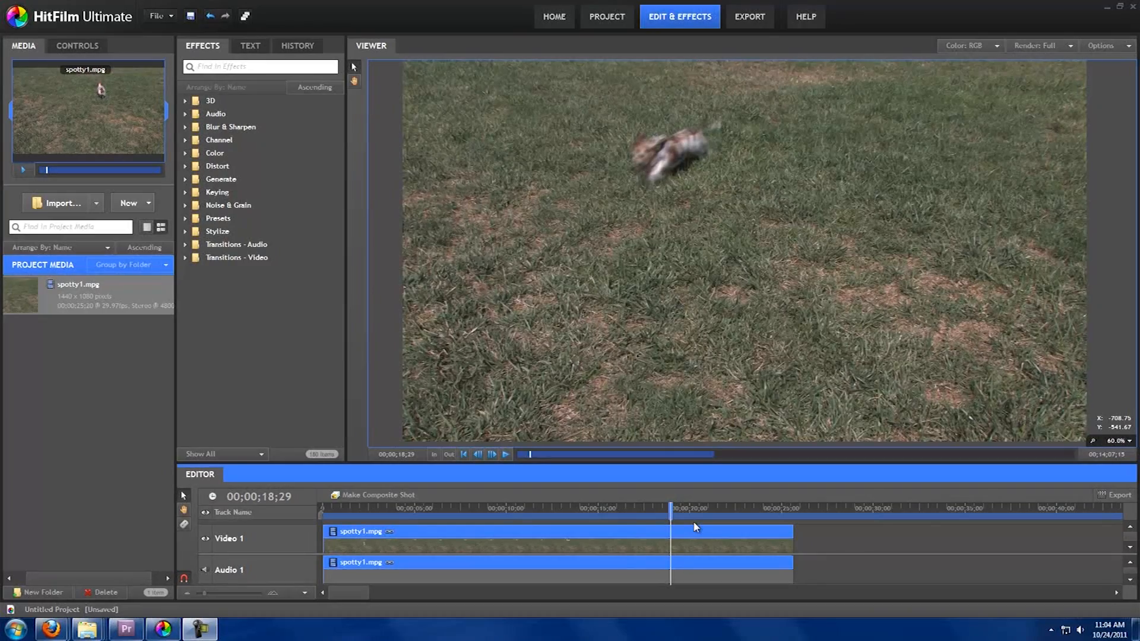
{"action": "left_click", "coordinate": [391, 495]}
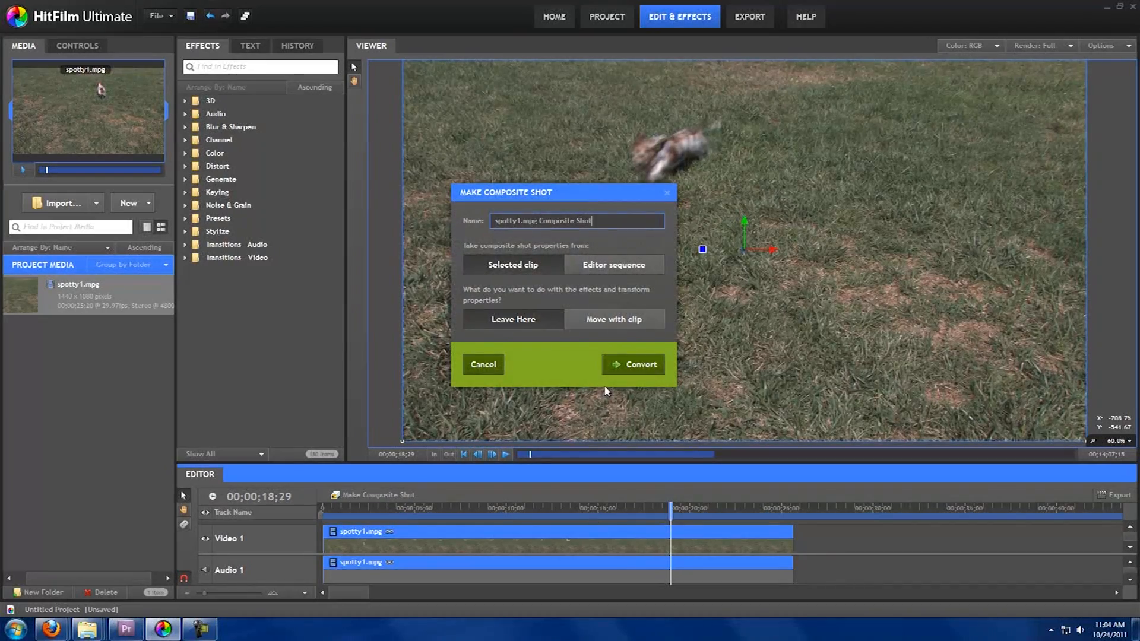
{"action": "left_click", "coordinate": [633, 364]}
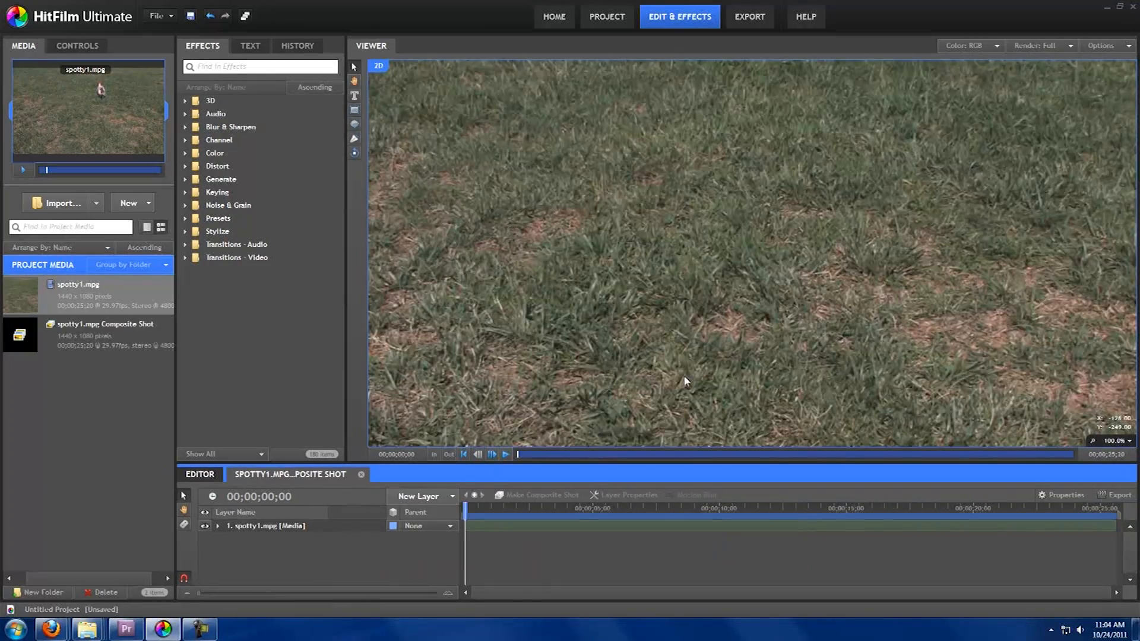
Step: Duplicate the spotty1.mpg layer inside the composite shot
{"action": "scroll", "coordinate": [697, 336], "scroll_direction": "down", "scroll_amount": 4}
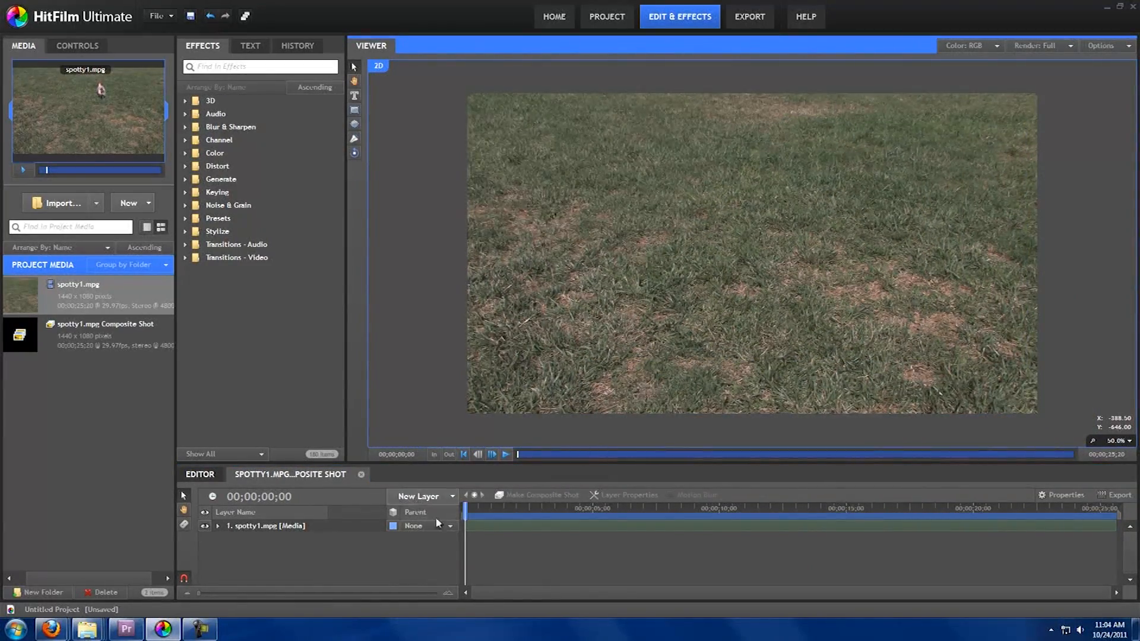
{"action": "left_click", "coordinate": [466, 511]}
{"action": "left_click_drag", "start_coordinate": [465, 512], "coordinate": [500, 513]}
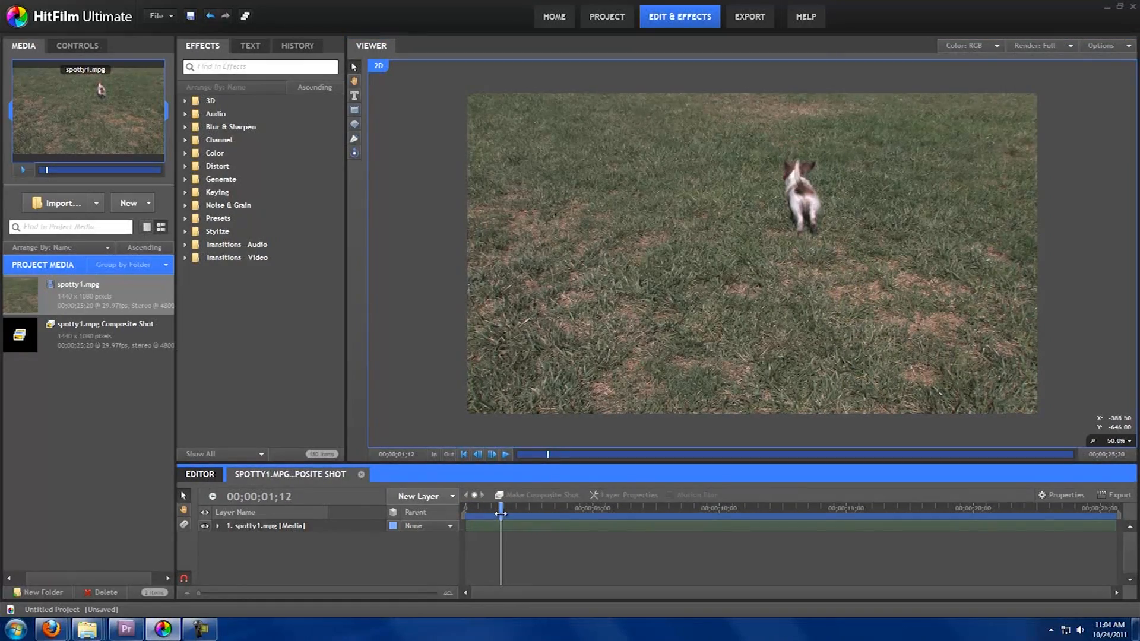
{"action": "left_click", "coordinate": [333, 526]}
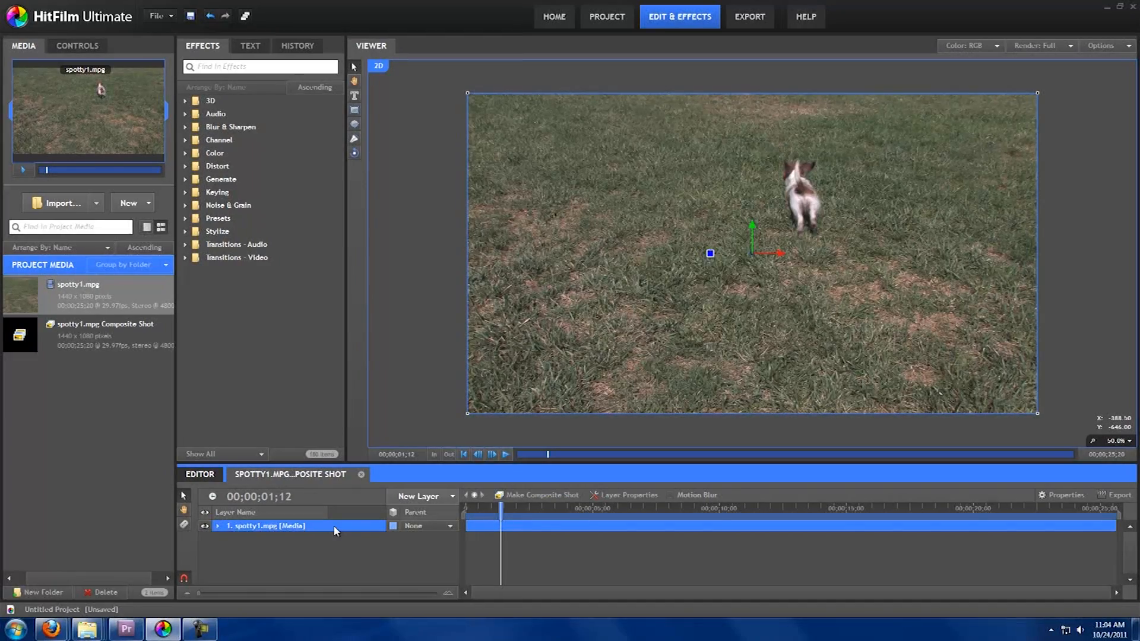
{"action": "key", "text": "ctrl+d"}
{"action": "mouse_move", "coordinate": [500, 508]}
{"action": "left_mouse_down"}
{"action": "mouse_move", "coordinate": [466, 508]}
{"action": "mouse_move", "coordinate": [511, 513]}
{"action": "left_mouse_up"}
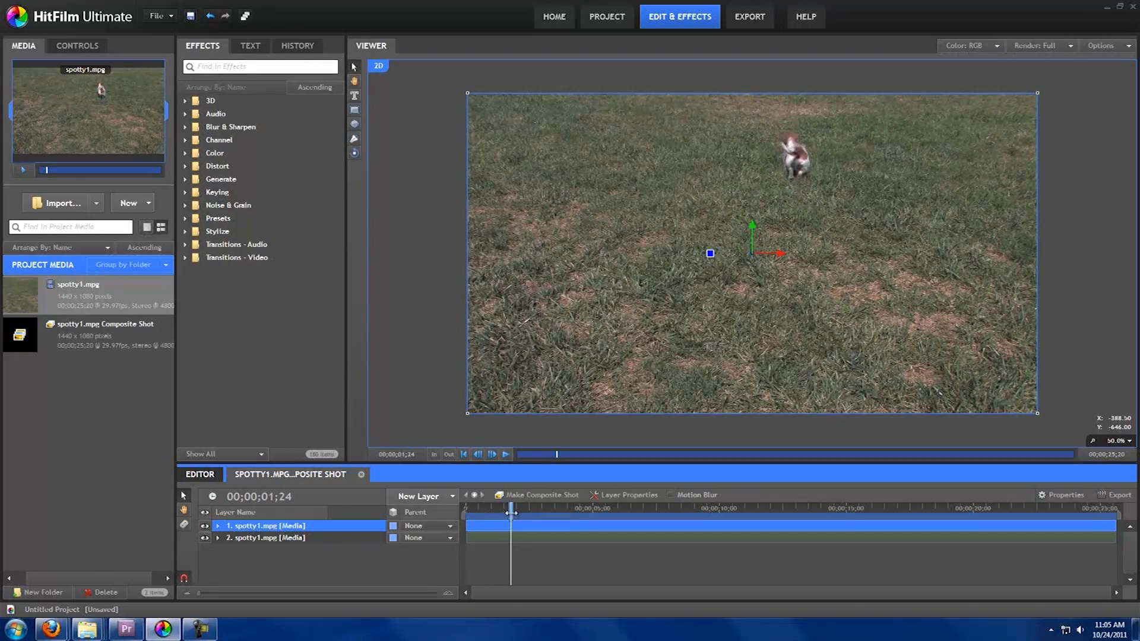
Step: Hide the top layer and slide the second layer earlier on the timeline
{"action": "left_click", "coordinate": [204, 526]}
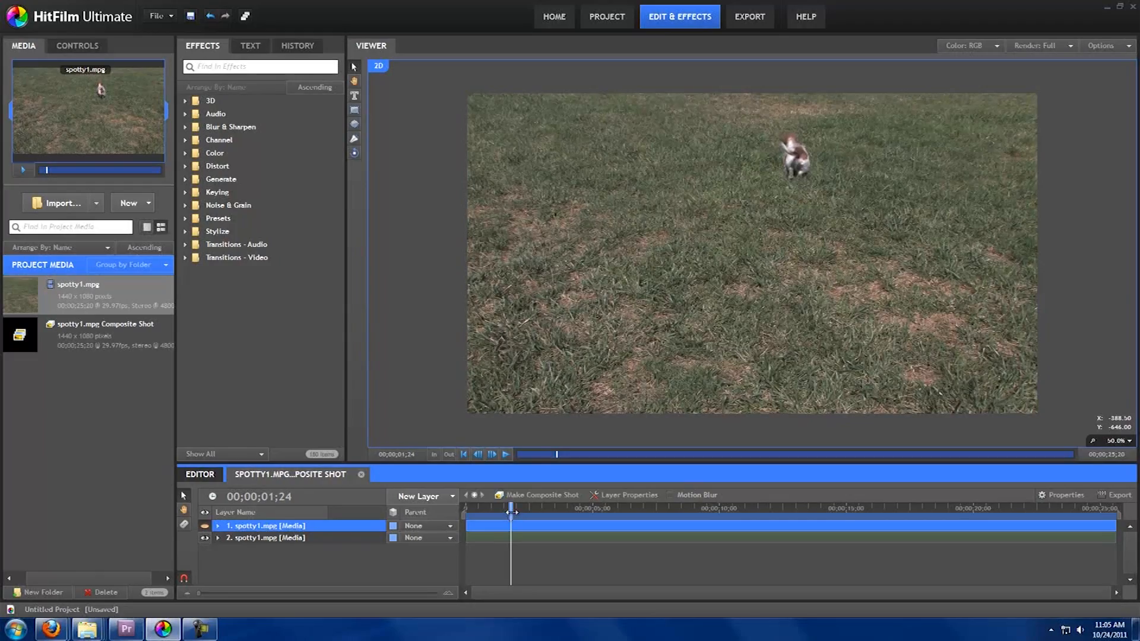
{"action": "left_click_drag", "start_coordinate": [511, 512], "coordinate": [477, 540]}
{"action": "left_click_drag", "start_coordinate": [935, 507], "coordinate": [467, 504]}
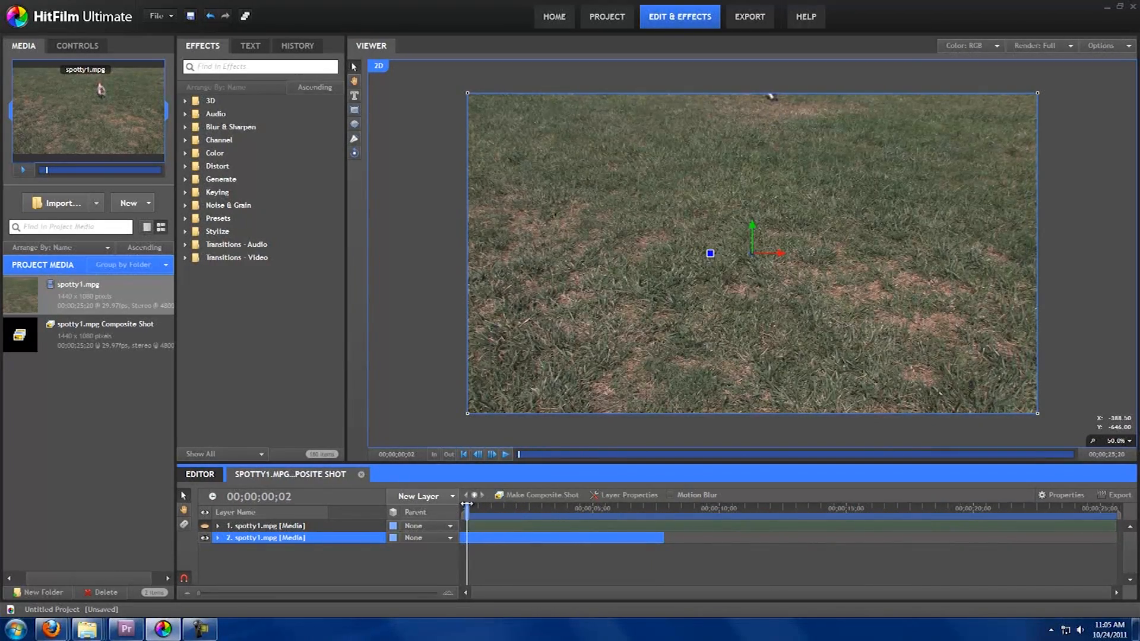
Step: Show the top layer again and lower its Transform opacity to 51%
{"action": "left_click", "coordinate": [205, 528]}
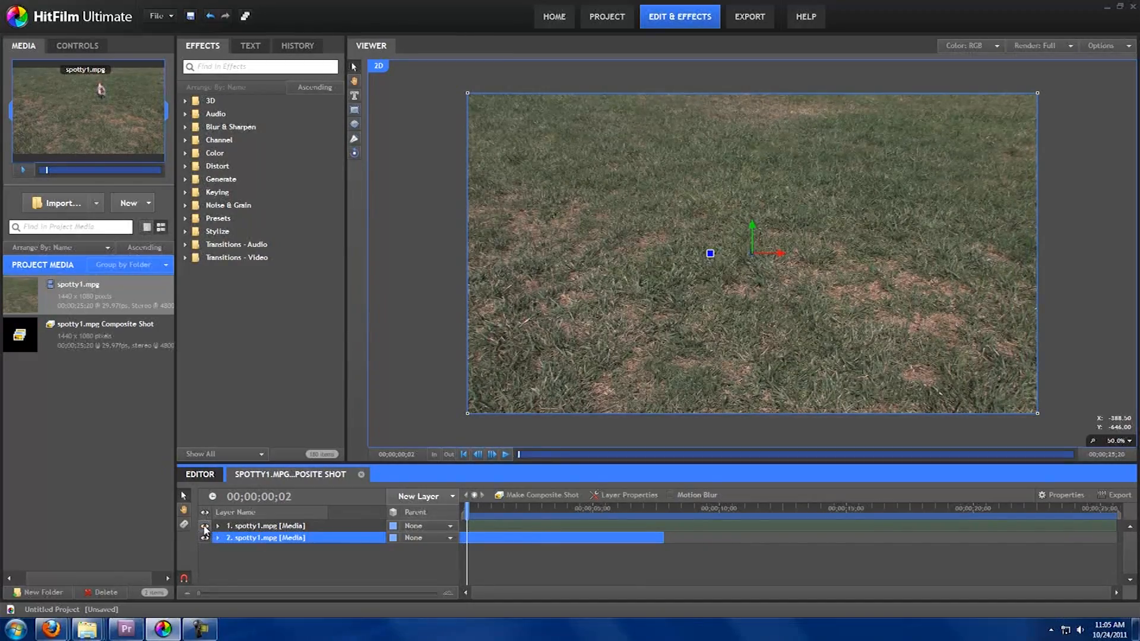
{"action": "left_click", "coordinate": [219, 527]}
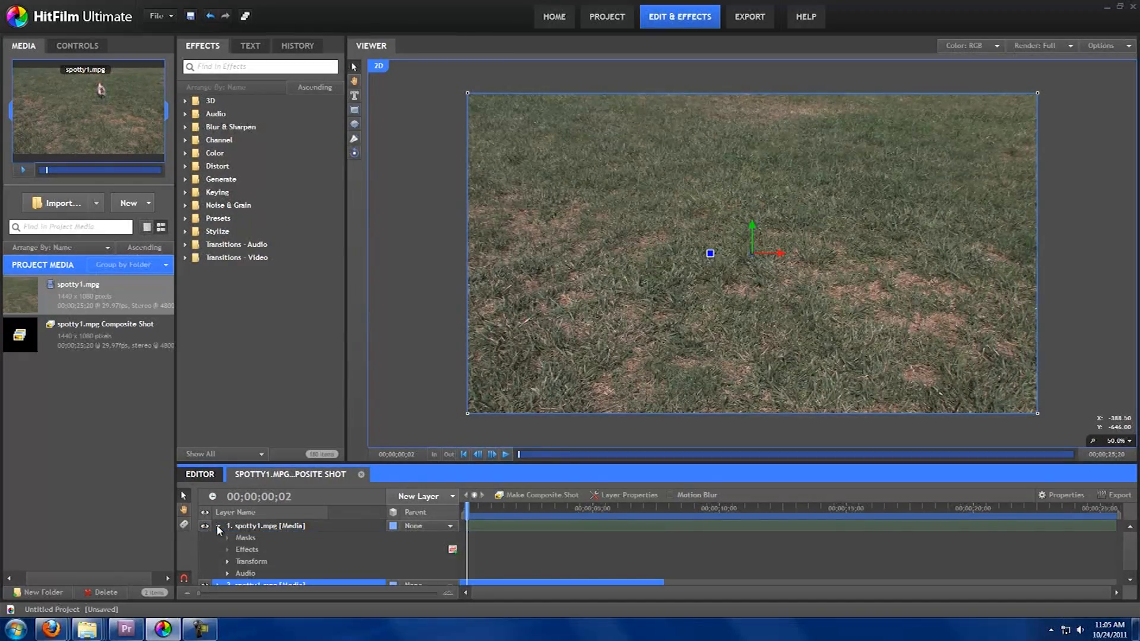
{"action": "left_click", "coordinate": [227, 562]}
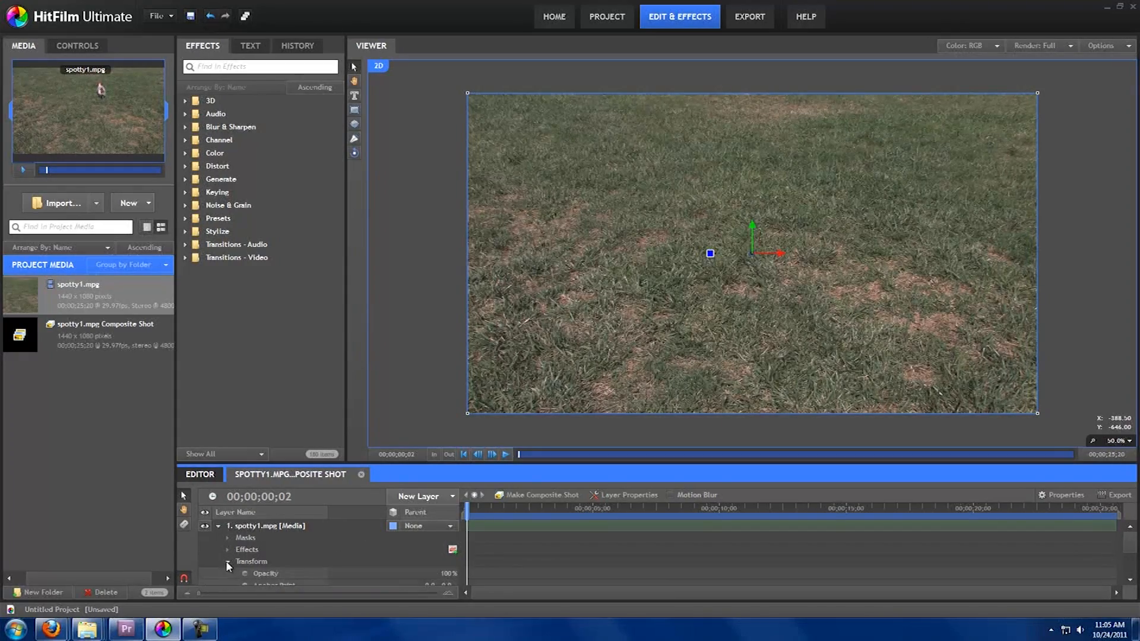
{"action": "left_click", "coordinate": [447, 573]}
{"action": "left_click_drag", "start_coordinate": [446, 574], "coordinate": [419, 571]}
{"action": "left_click_drag", "start_coordinate": [467, 509], "coordinate": [496, 510]}
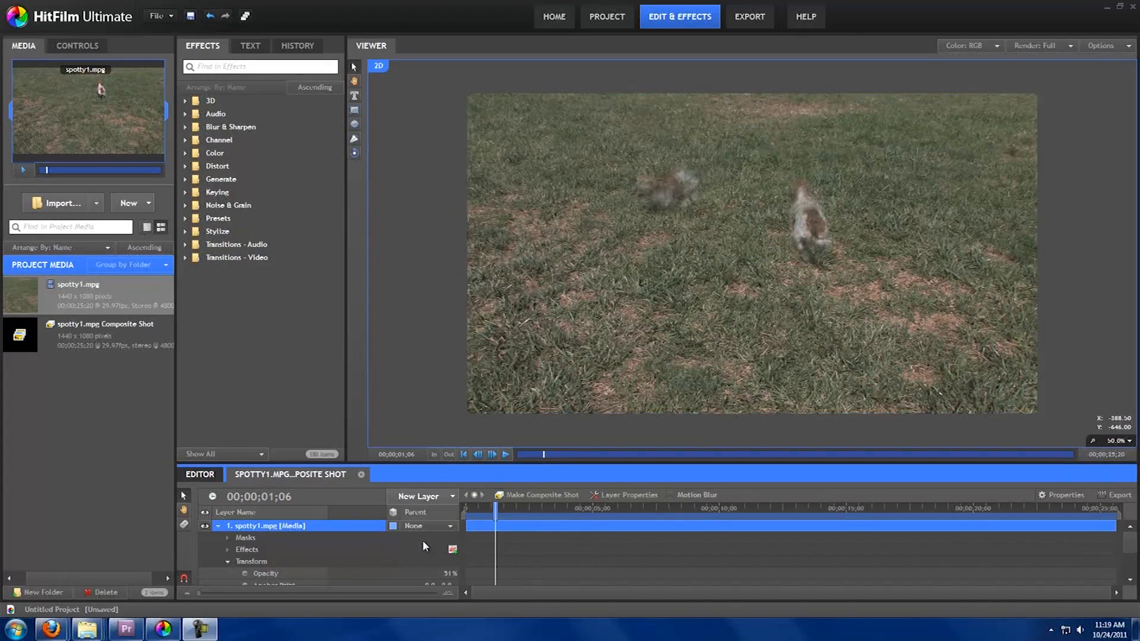
Step: Move the second layer above the first in the layer stack
{"action": "left_click", "coordinate": [219, 527]}
{"action": "left_click", "coordinate": [260, 538]}
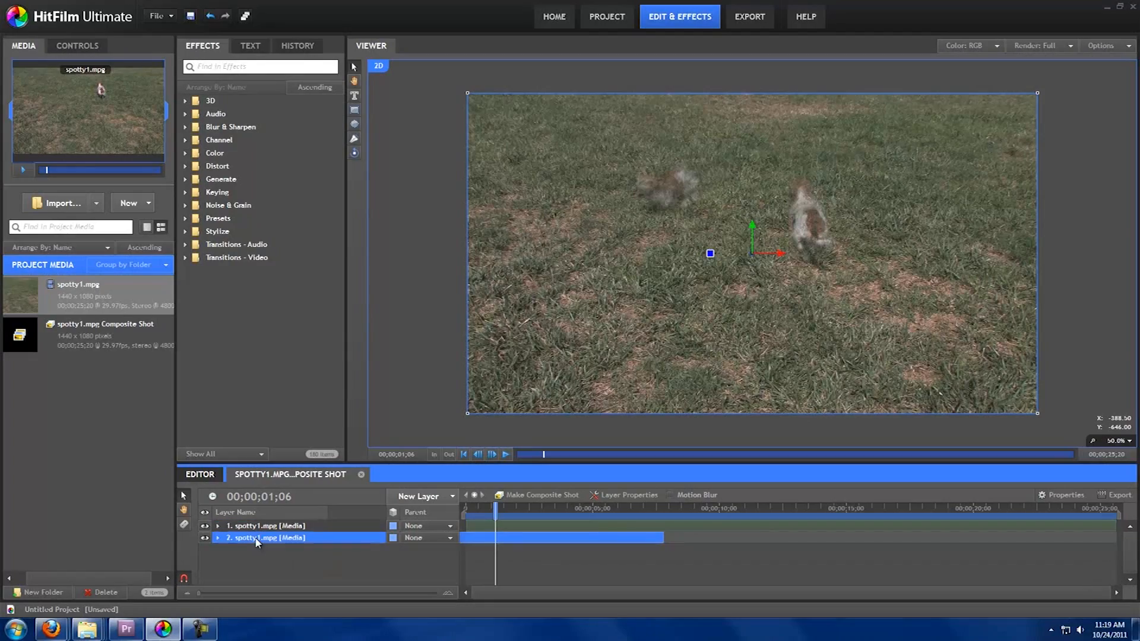
{"action": "left_click_drag", "start_coordinate": [261, 537], "coordinate": [265, 527]}
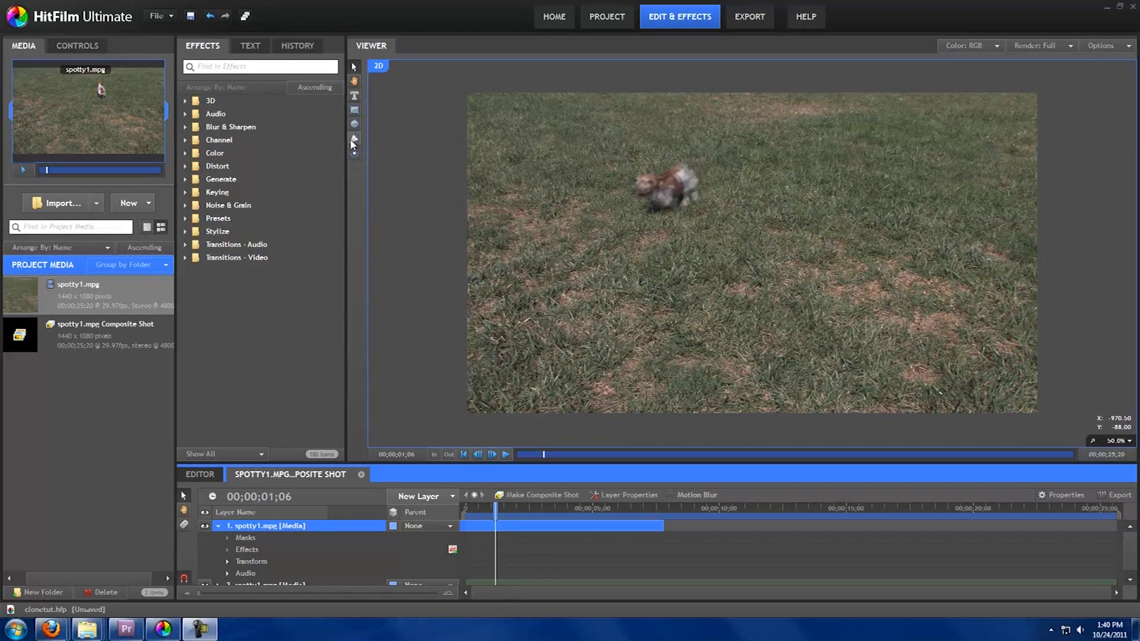
Step: Draw a freeform mask around the blurred dog on the top layer
{"action": "left_click", "coordinate": [353, 140]}
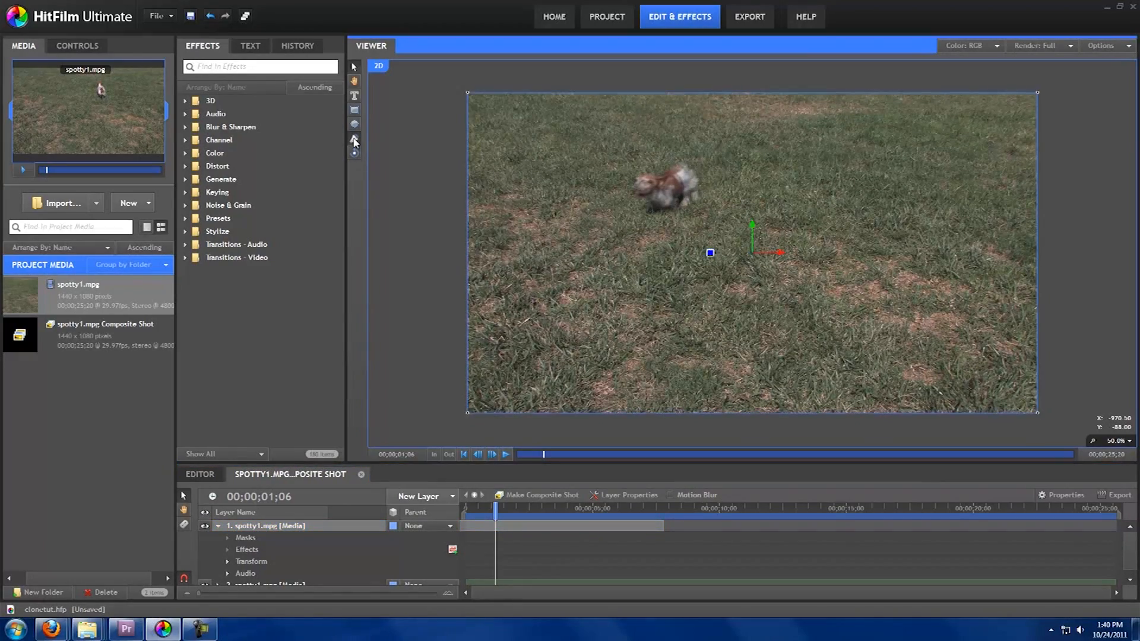
{"action": "left_click", "coordinate": [656, 149]}
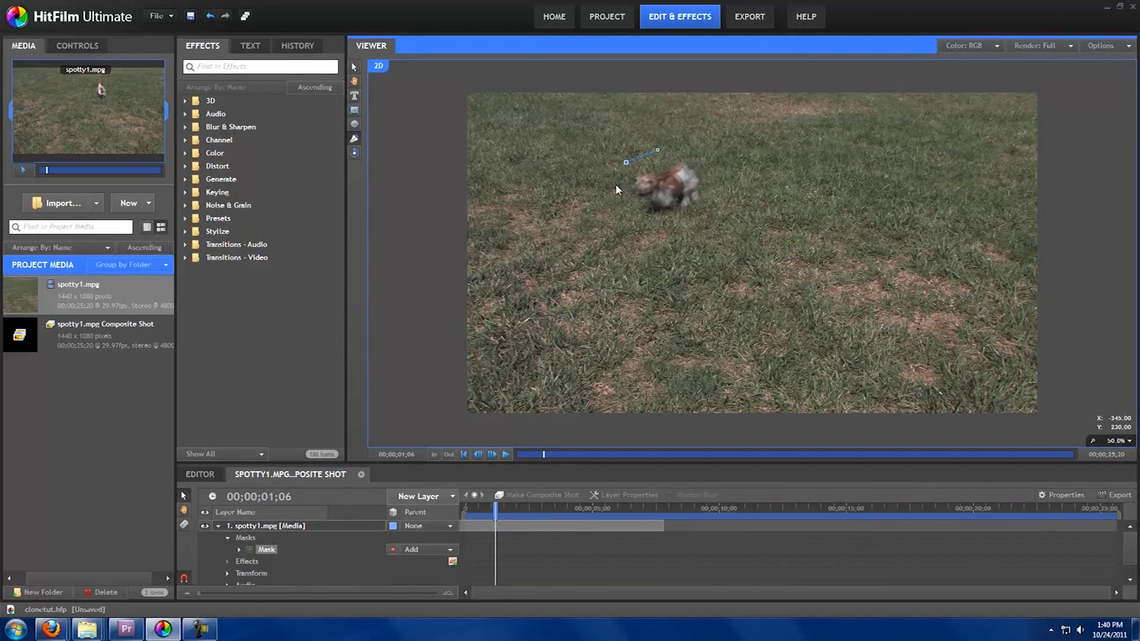
{"action": "left_click", "coordinate": [667, 219]}
{"action": "left_click", "coordinate": [712, 170]}
{"action": "left_click", "coordinate": [674, 149]}
{"action": "left_click", "coordinate": [658, 152]}
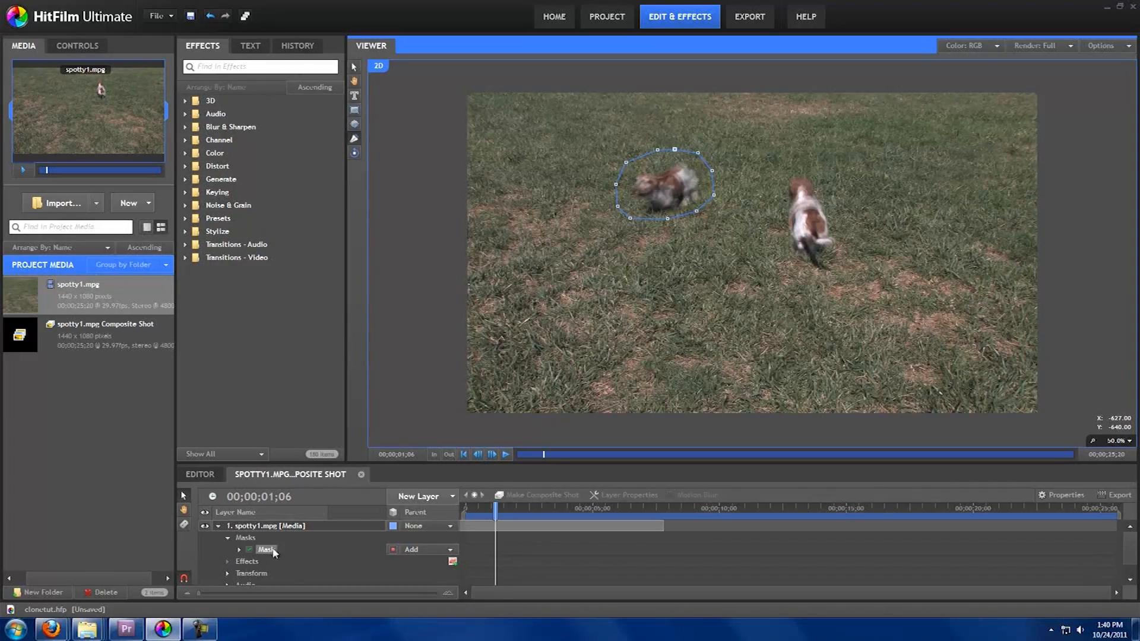
Step: Set the mask's Feather Strength to 17.0 px
{"action": "left_click", "coordinate": [239, 550]}
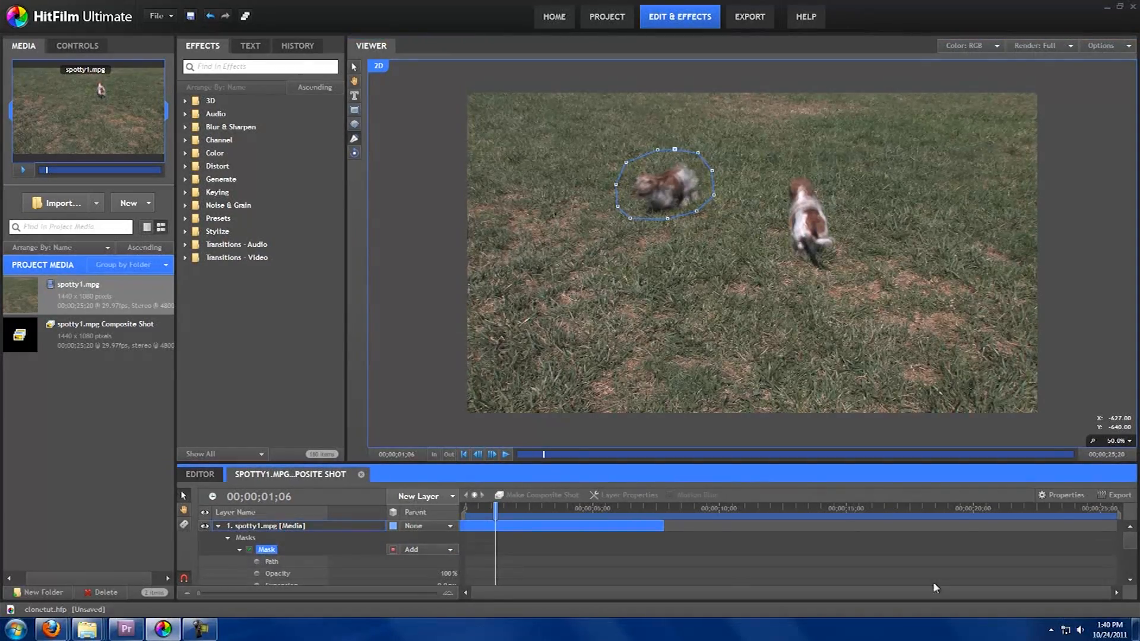
{"action": "left_click_drag", "start_coordinate": [1129, 543], "coordinate": [1129, 554]}
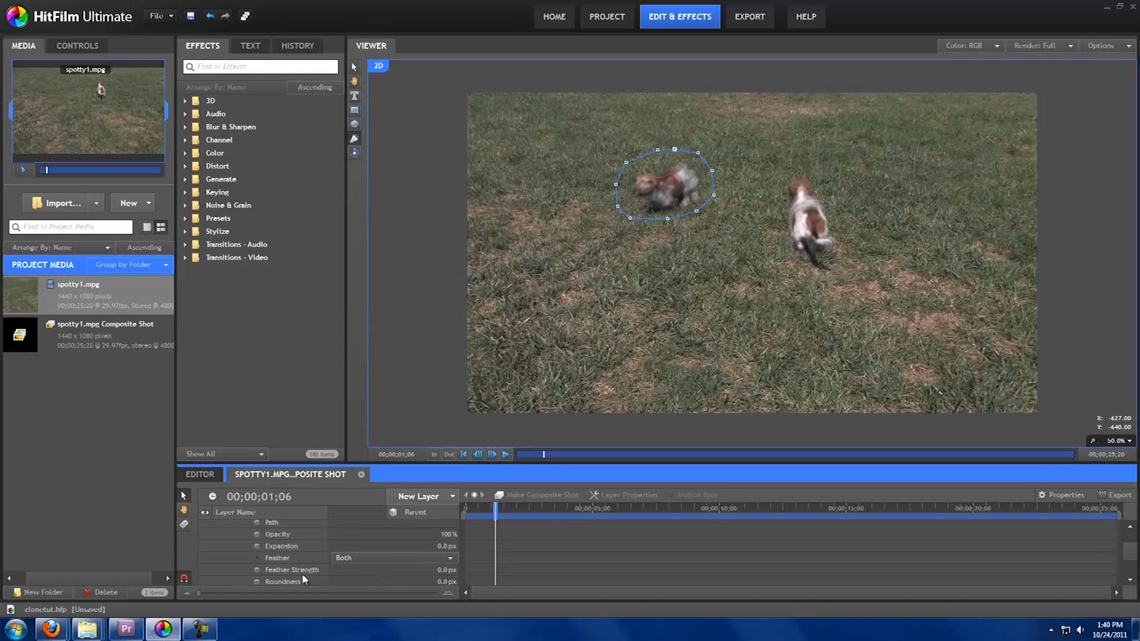
{"action": "left_click_drag", "start_coordinate": [440, 570], "coordinate": [451, 570]}
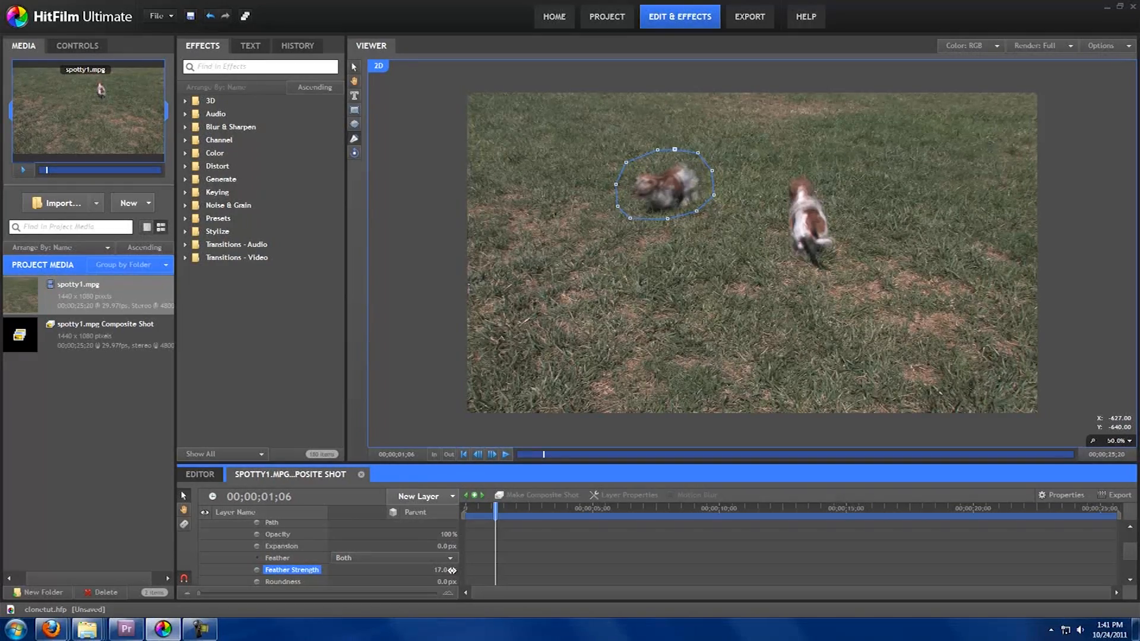
Step: Enable keyframing on the mask's Path property
{"action": "left_click", "coordinate": [257, 523]}
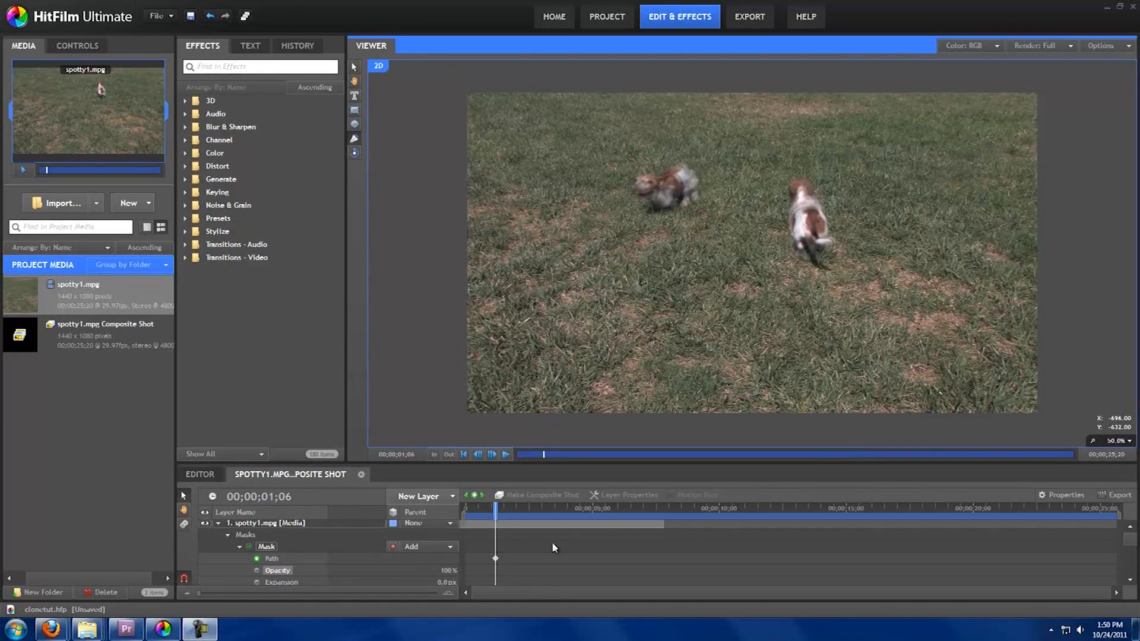
{"action": "left_click_drag", "start_coordinate": [494, 513], "coordinate": [491, 514]}
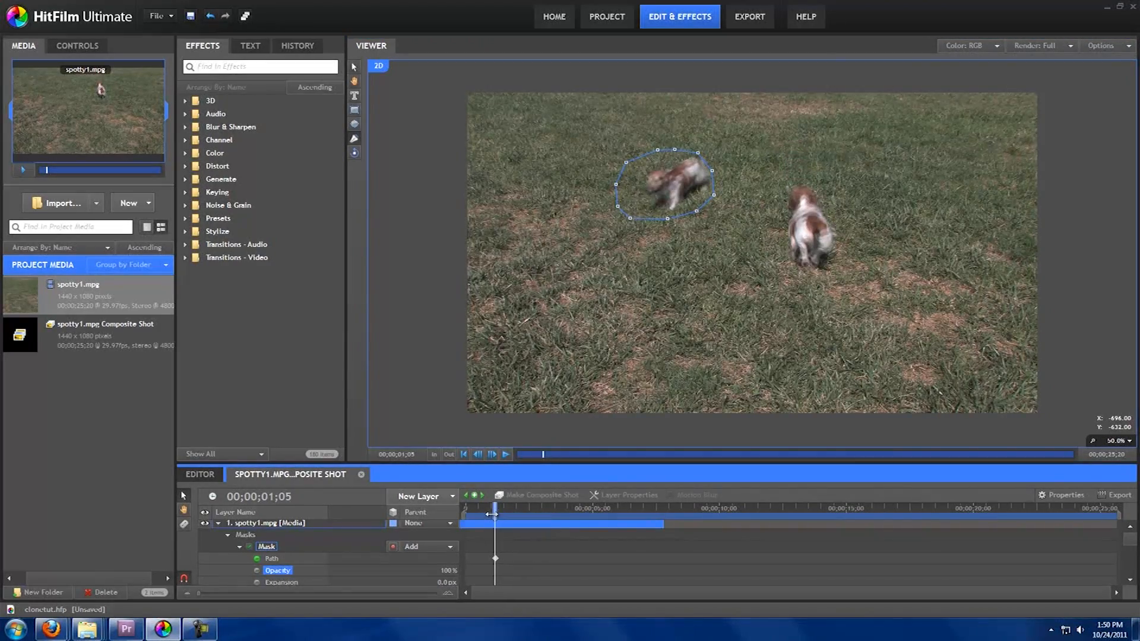
{"action": "left_click", "coordinate": [248, 546]}
Step: Move and reshape the mask to cover the dog at frame 00;00;01;11
{"action": "left_click_drag", "start_coordinate": [495, 506], "coordinate": [499, 509]}
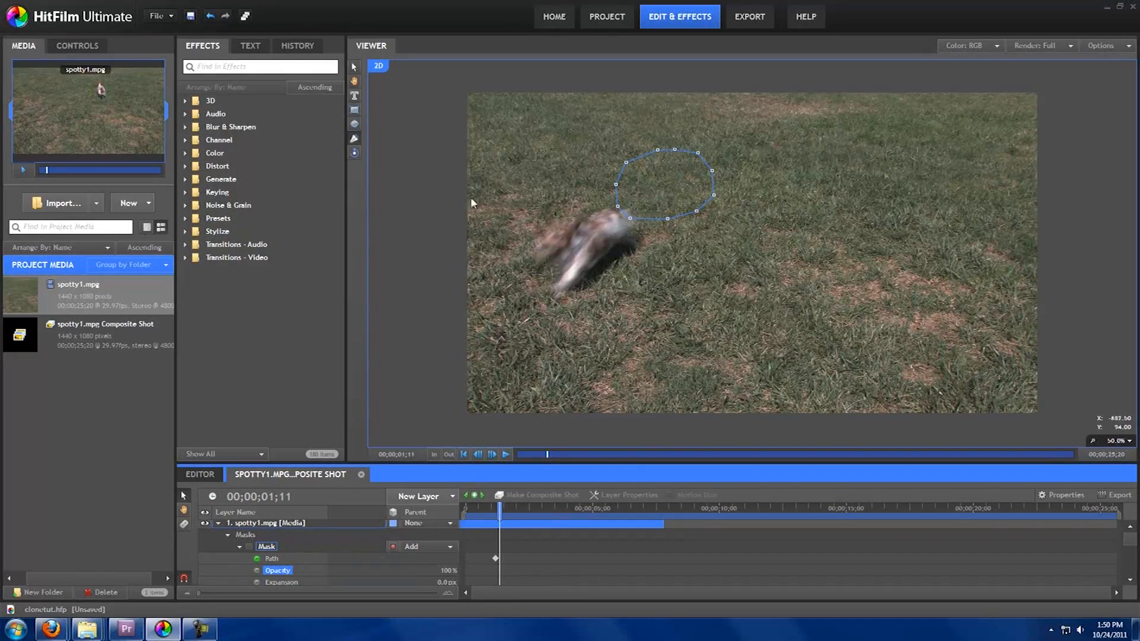
{"action": "left_click", "coordinate": [355, 67]}
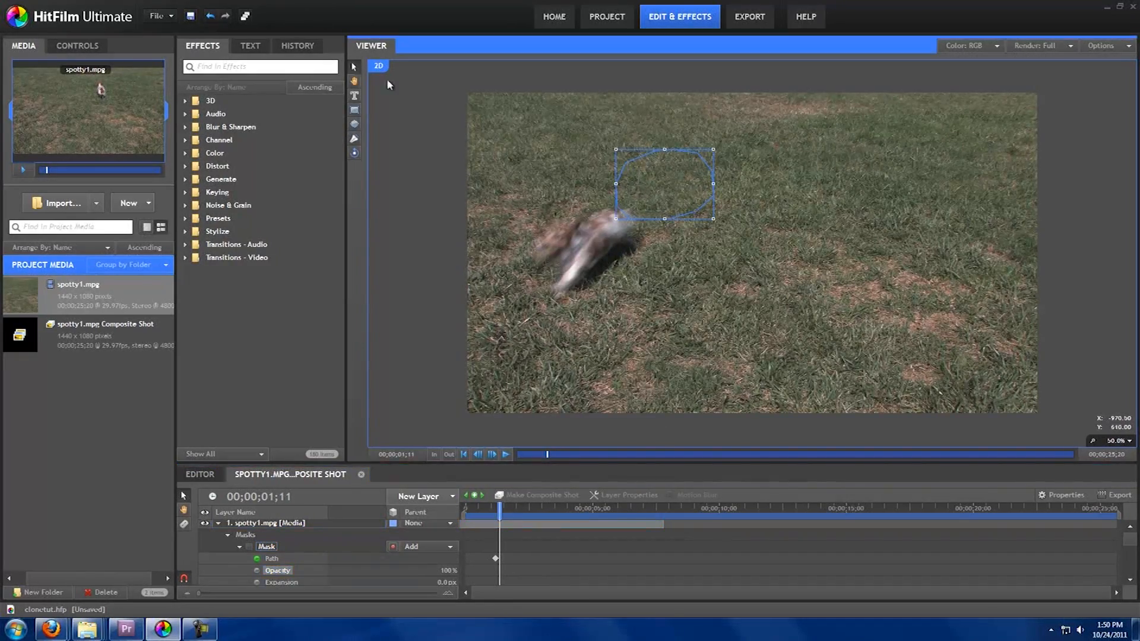
{"action": "left_click", "coordinate": [632, 152]}
{"action": "left_click_drag", "start_coordinate": [643, 159], "coordinate": [605, 193]}
{"action": "left_click_drag", "start_coordinate": [576, 208], "coordinate": [560, 213]}
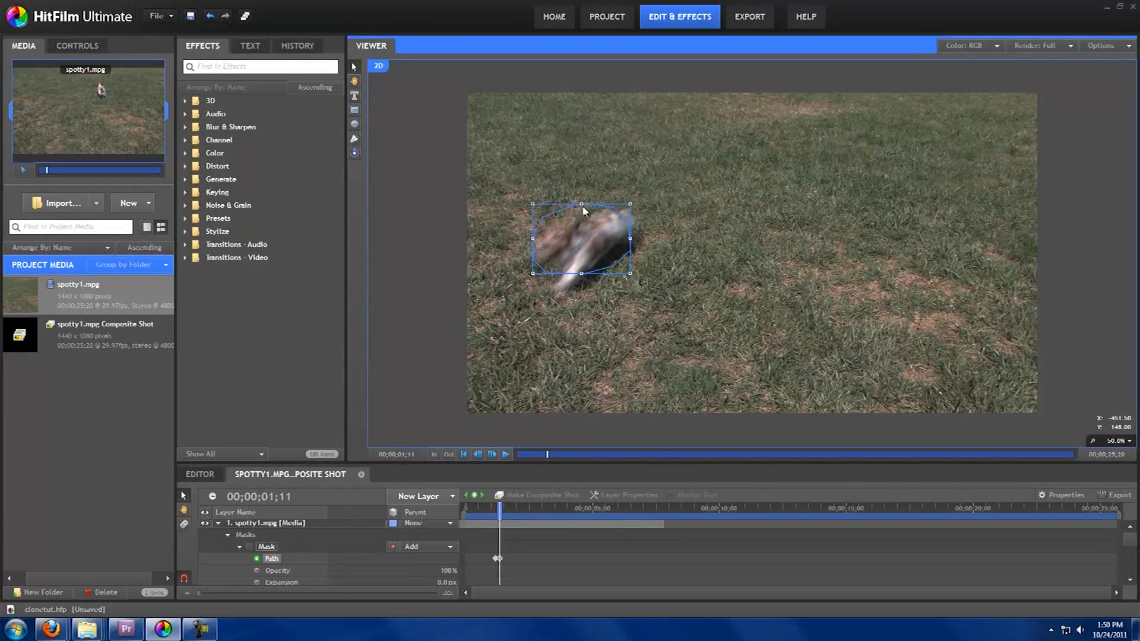
{"action": "left_click_drag", "start_coordinate": [582, 210], "coordinate": [581, 189]}
{"action": "left_click_drag", "start_coordinate": [629, 240], "coordinate": [632, 238]}
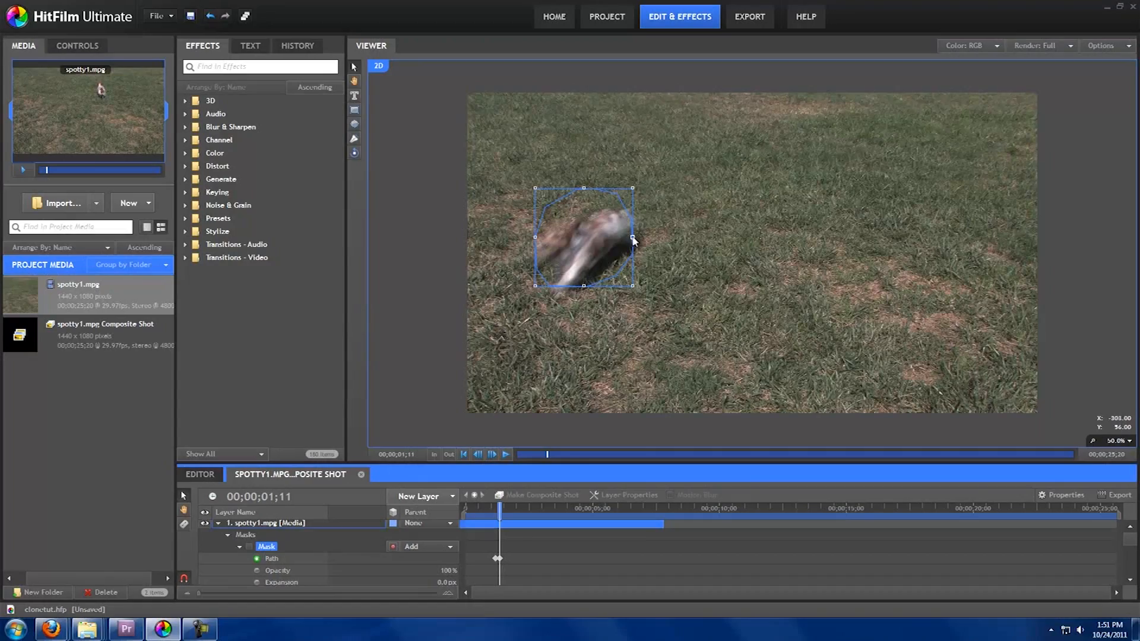
{"action": "left_click_drag", "start_coordinate": [633, 238], "coordinate": [653, 238]}
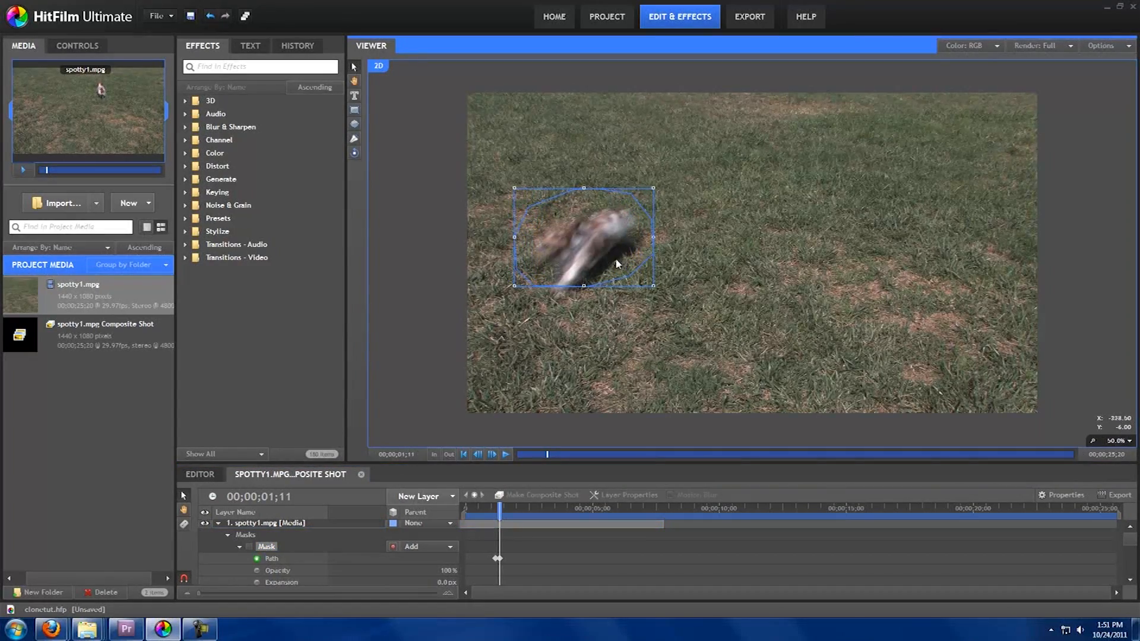
{"action": "left_click_drag", "start_coordinate": [583, 286], "coordinate": [583, 301]}
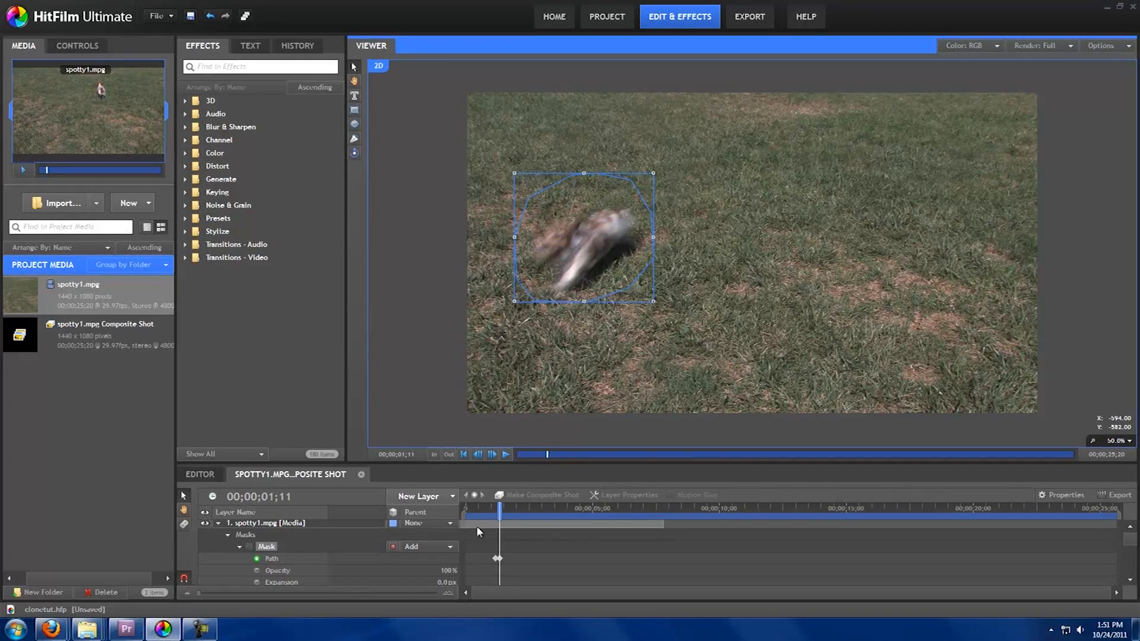
Step: Draw a freeform mask around the blurred dog on the top layer
{"action": "left_click_drag", "start_coordinate": [499, 512], "coordinate": [498, 511]}
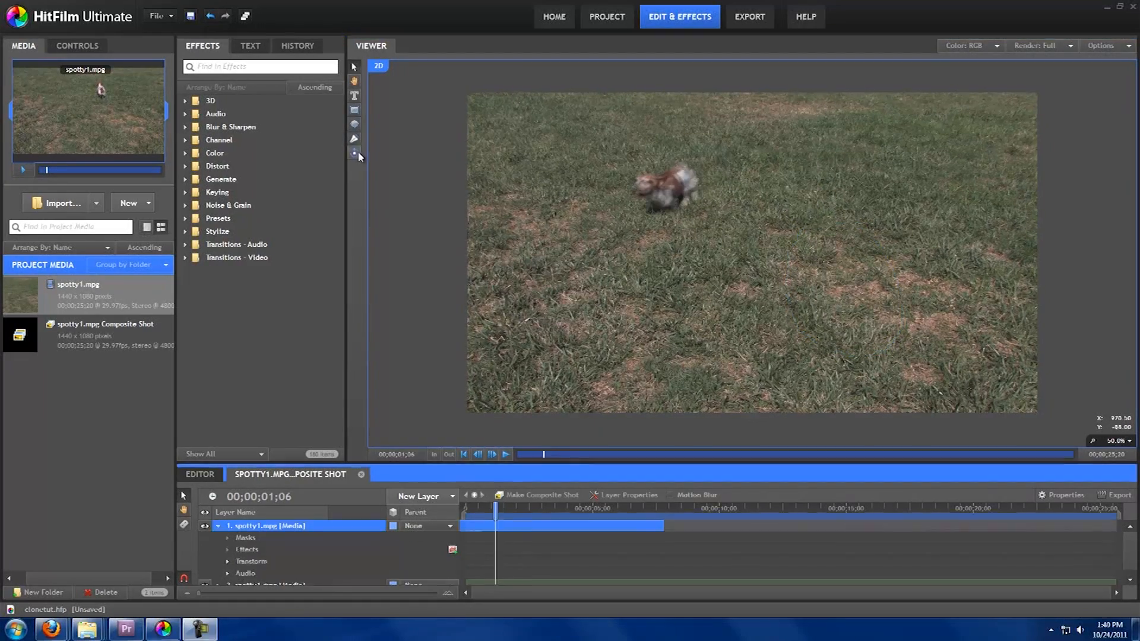
{"action": "left_click", "coordinate": [654, 158]}
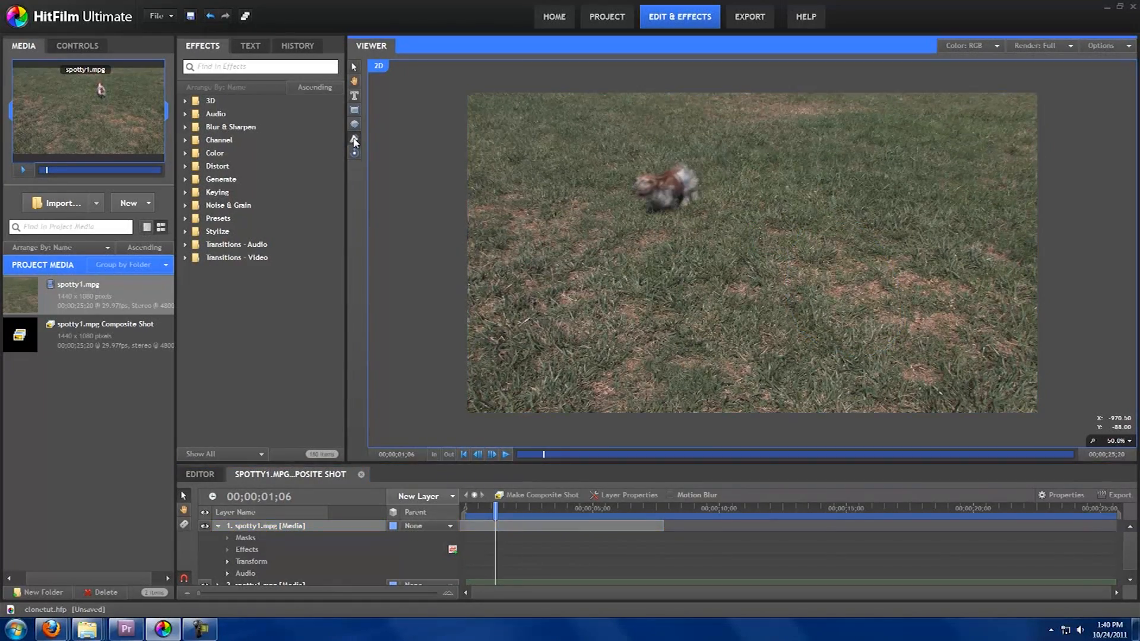
{"action": "left_click", "coordinate": [657, 150]}
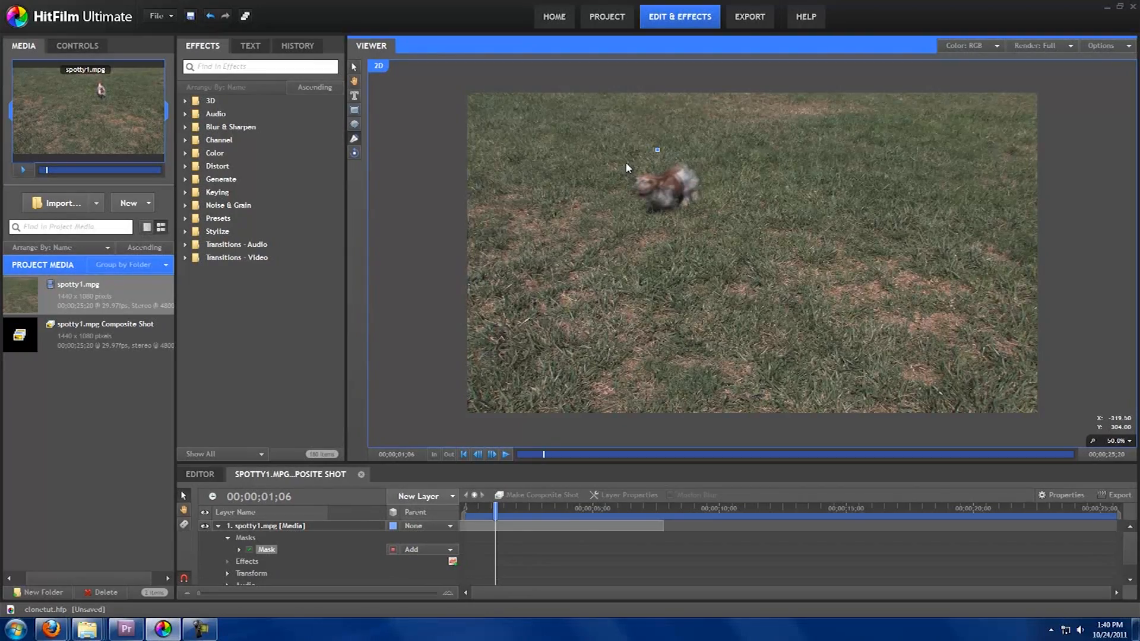
{"action": "left_click", "coordinate": [617, 205]}
{"action": "left_click", "coordinate": [630, 218]}
{"action": "left_click", "coordinate": [667, 219]}
{"action": "left_click", "coordinate": [713, 195]}
{"action": "left_click", "coordinate": [674, 149]}
{"action": "left_click", "coordinate": [657, 150]}
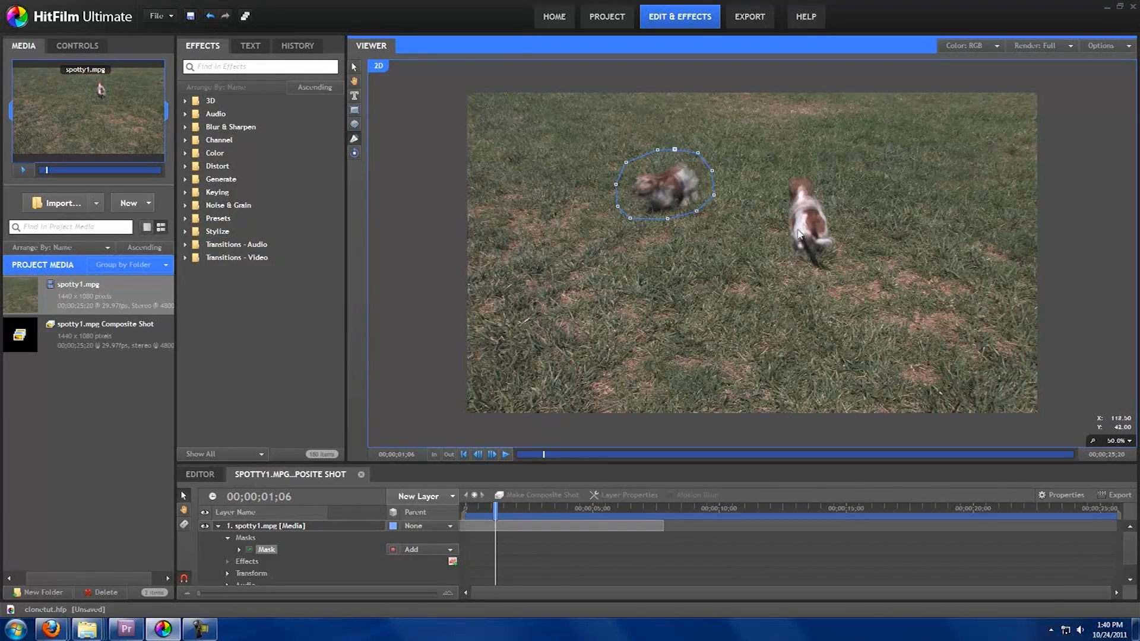